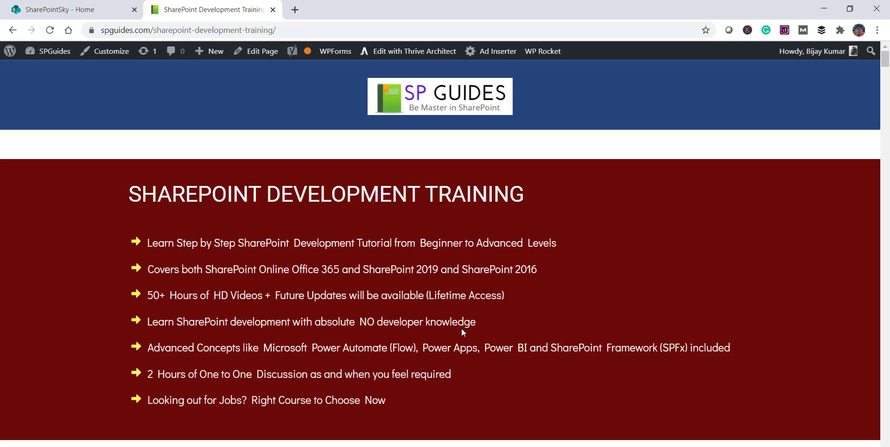
Scroll through the SPGuides course page, then switch to the SharePointSky - Home tab
scroll(462, 332, down, 3)
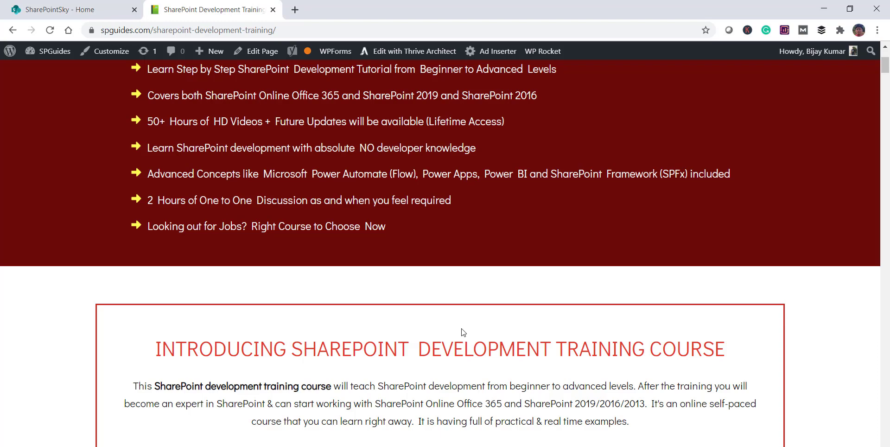
scroll(461, 332, down, 9)
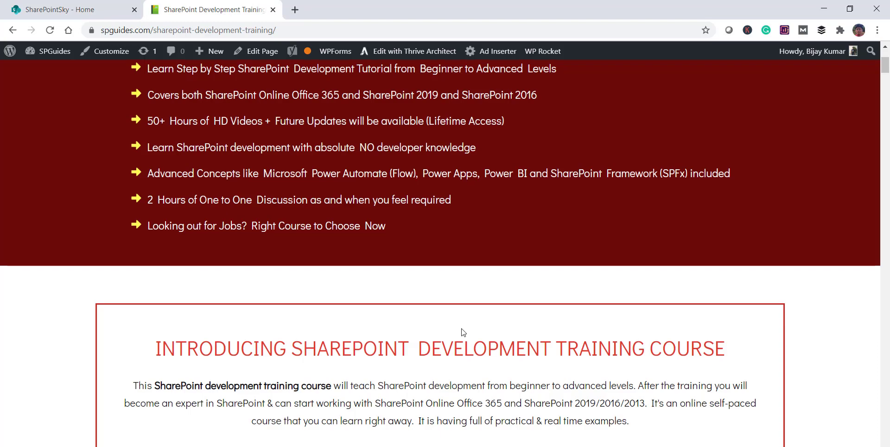
scroll(461, 332, down, 13)
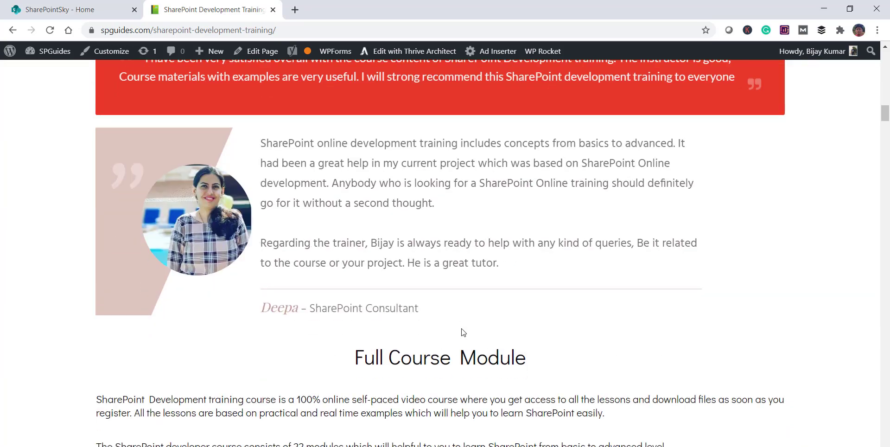
scroll(462, 332, down, 15)
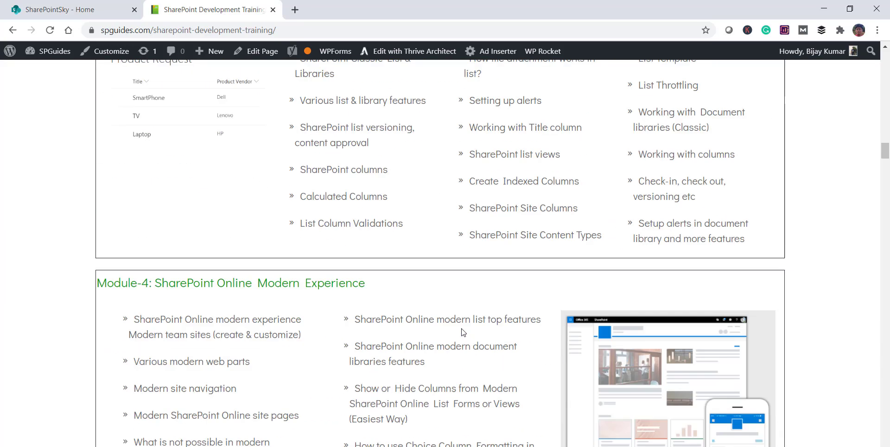
scroll(462, 332, down, 13)
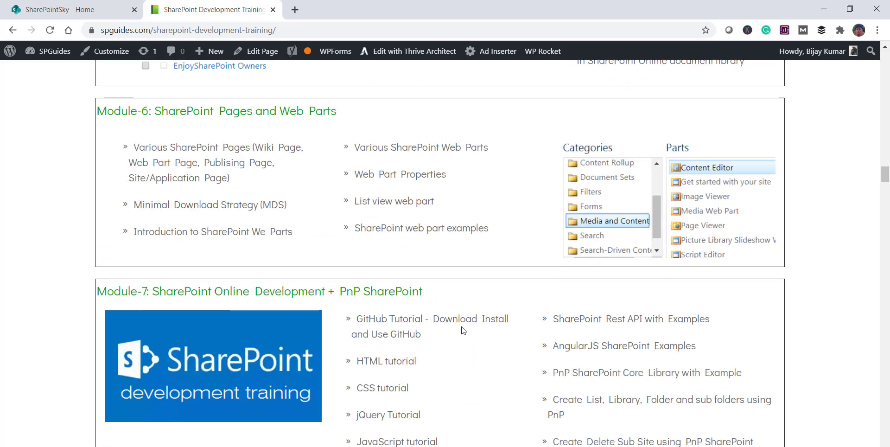
scroll(445, 319, up, 7)
click(115, 11)
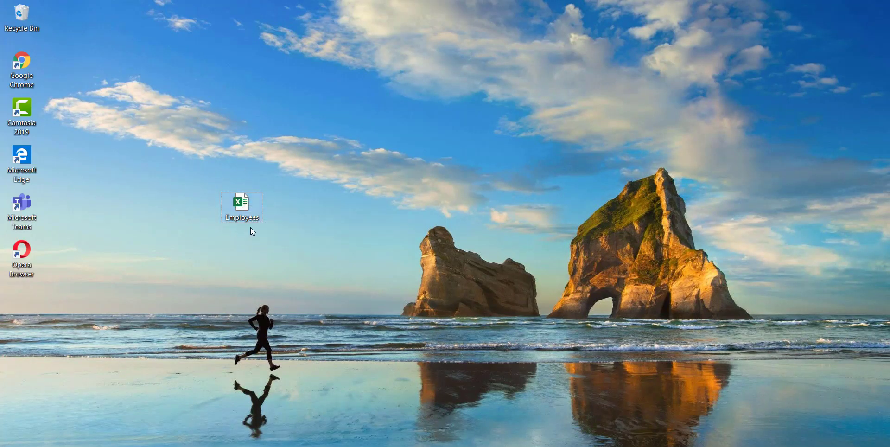
Open the Employees workbook from the desktop in Excel
double_click(245, 207)
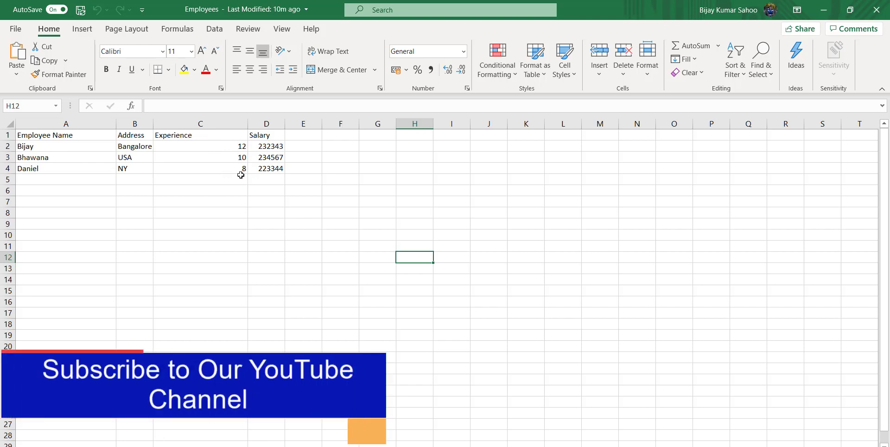
Select the employee data A1:D4 and apply a Light table style with headers
click(42, 137)
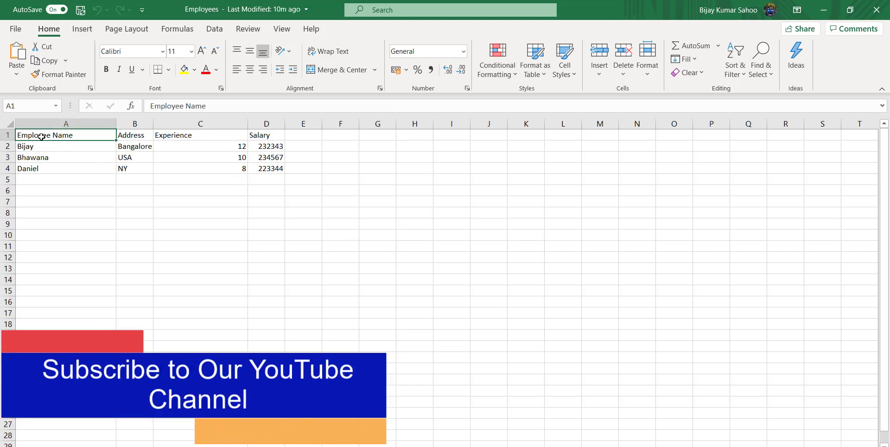
drag(42, 137, 283, 170)
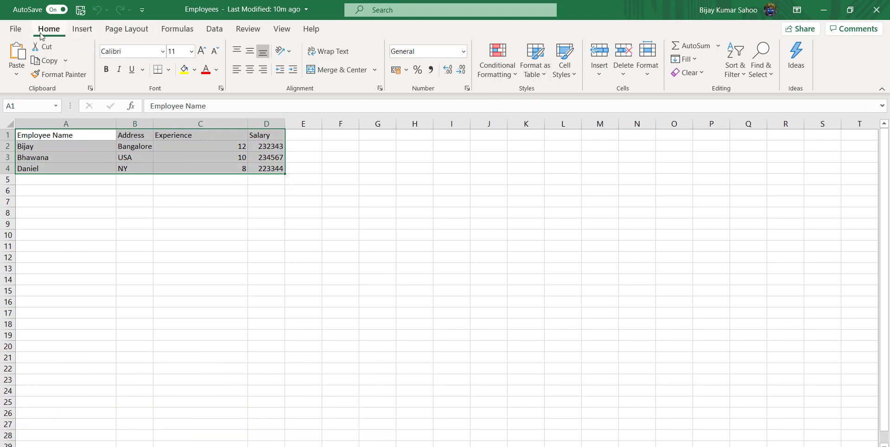
click(541, 77)
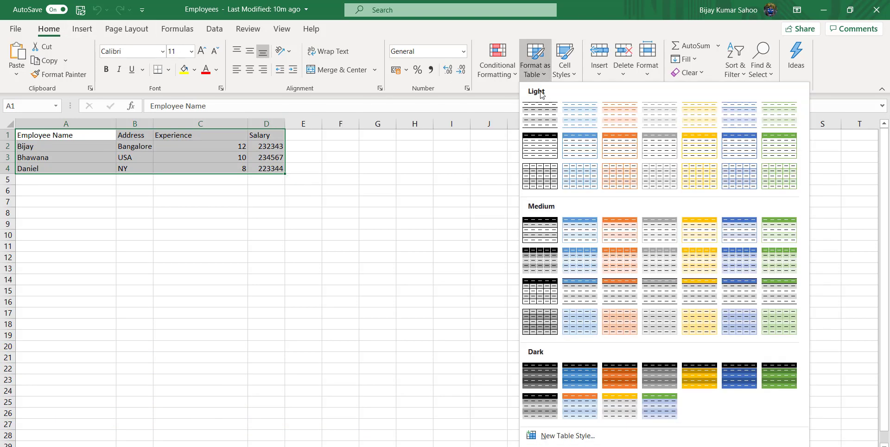
click(537, 145)
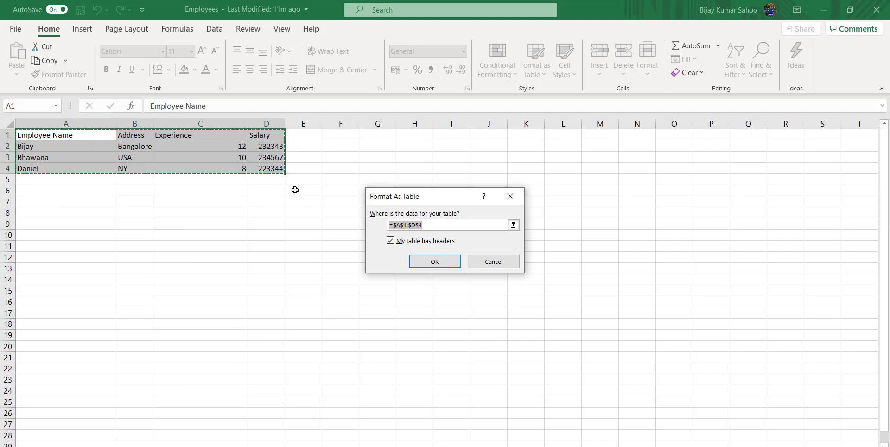
Create the table from A1:D4, name it Emp, and close the Employees workbook
click(431, 262)
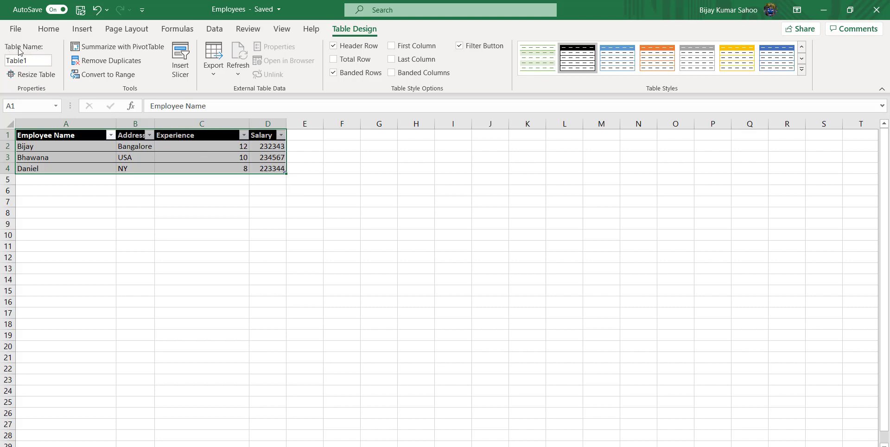
click(36, 62)
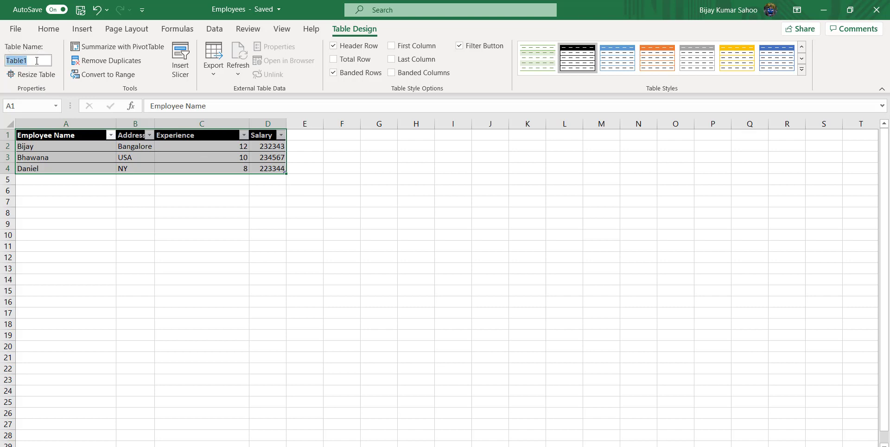
text(Emp)
click(134, 192)
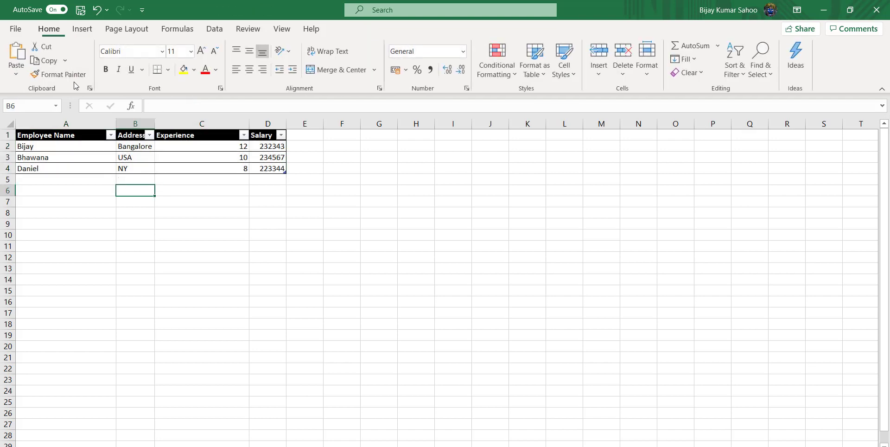
click(167, 154)
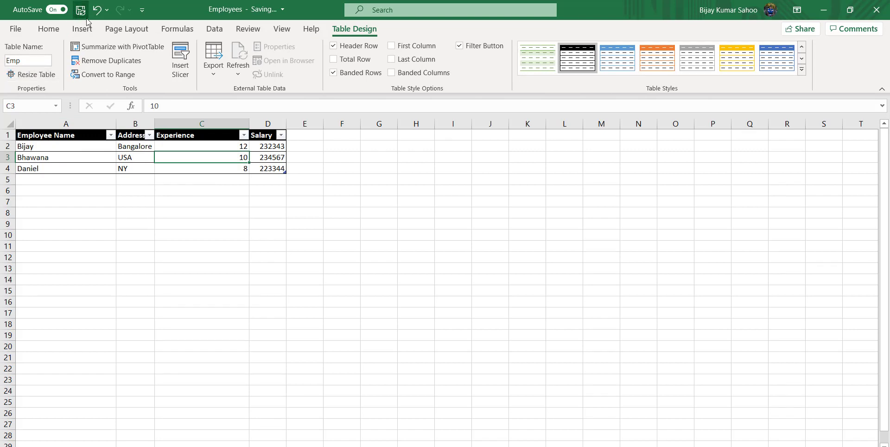
click(876, 9)
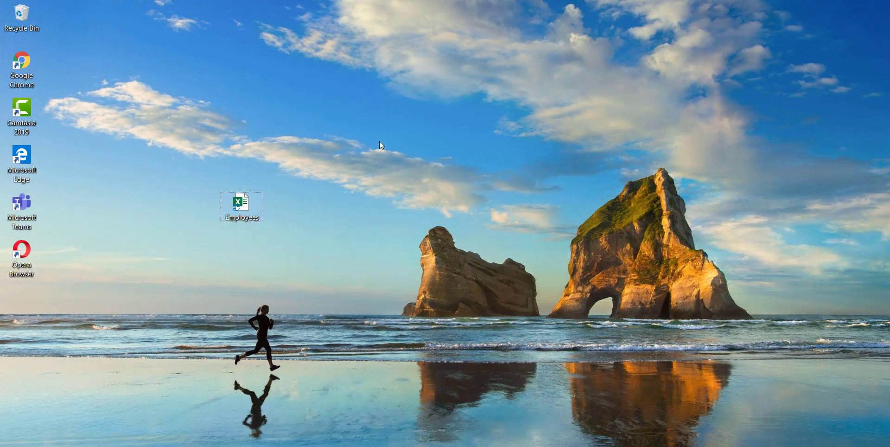
Refresh the desktop and go through Site contents to the Documents library
right_click(380, 141)
click(408, 175)
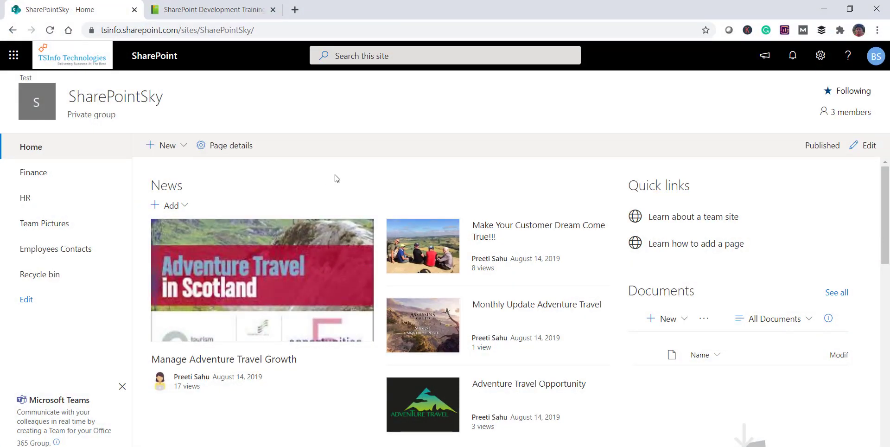
click(820, 55)
click(757, 167)
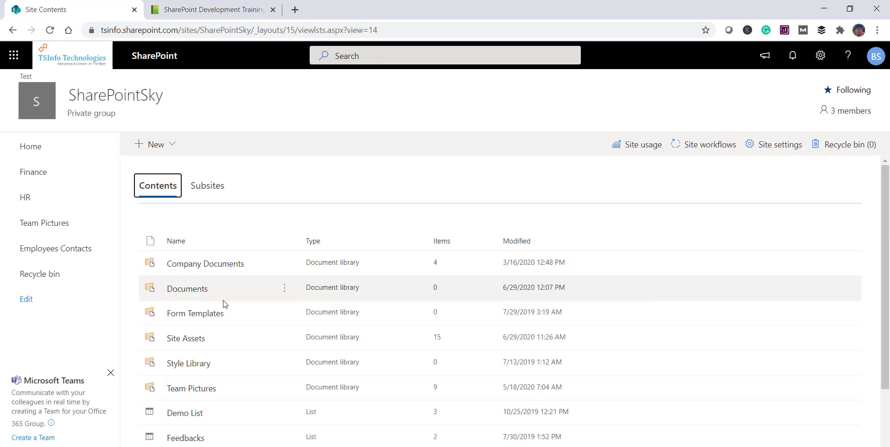
click(187, 289)
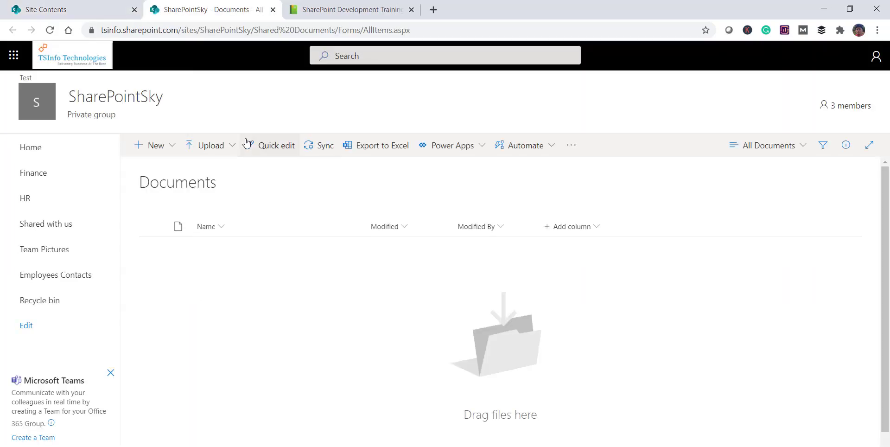
Upload the Employees workbook from the Desktop into Documents
click(228, 148)
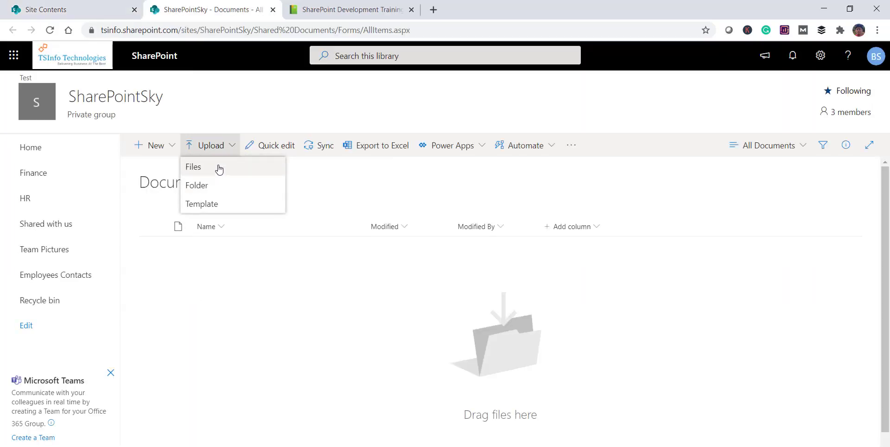
click(372, 184)
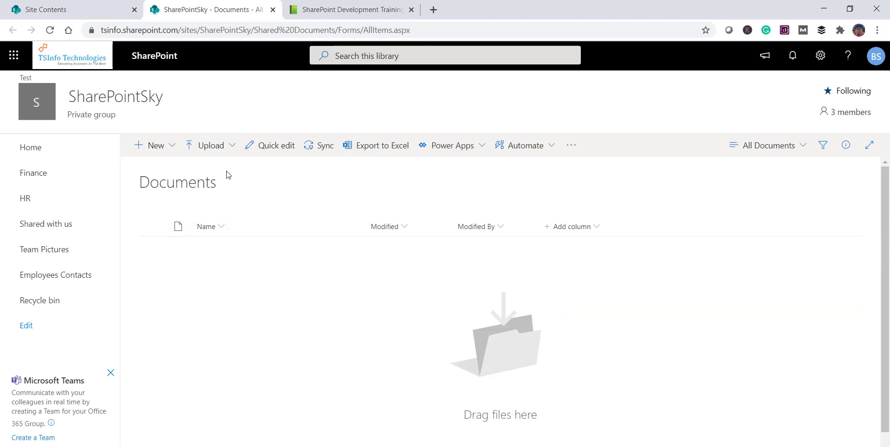
click(231, 149)
click(193, 168)
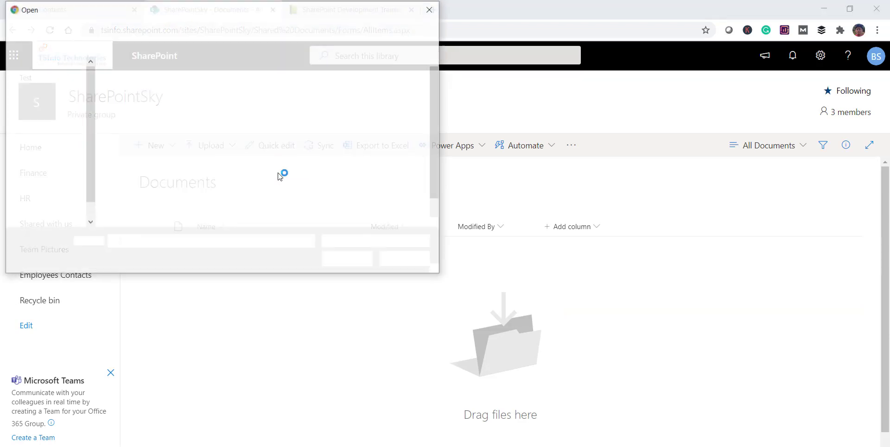
click(52, 87)
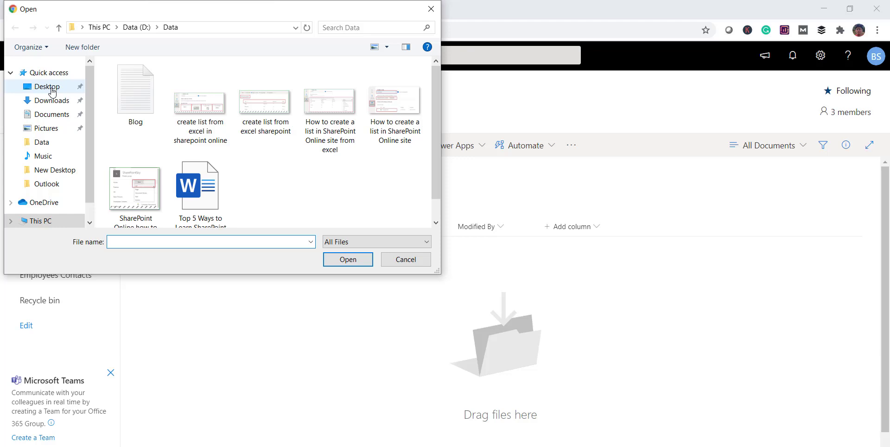
click(139, 81)
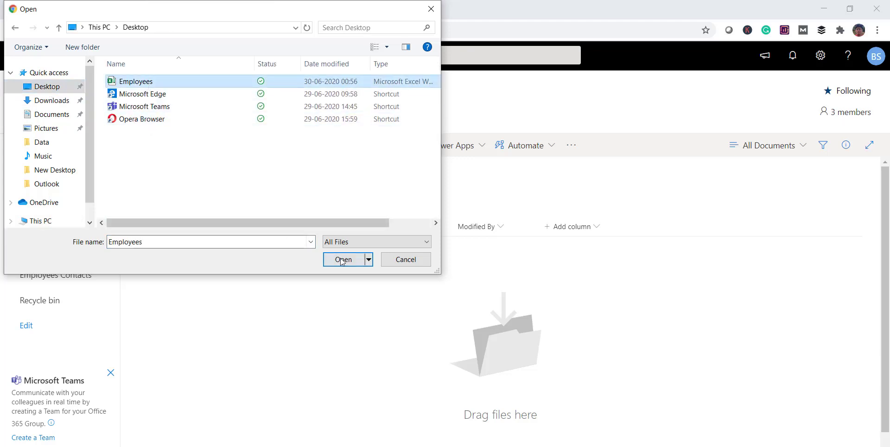
click(343, 259)
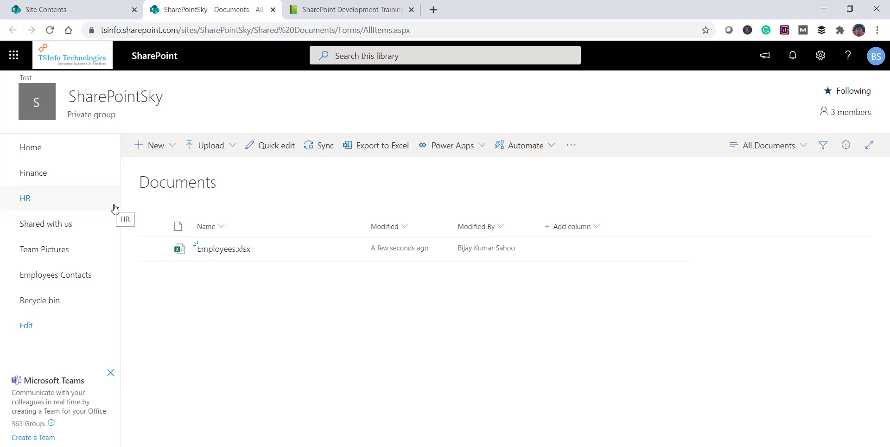
Go to the SharePointSky Site contents page, backing out of a new-list attempt
click(817, 56)
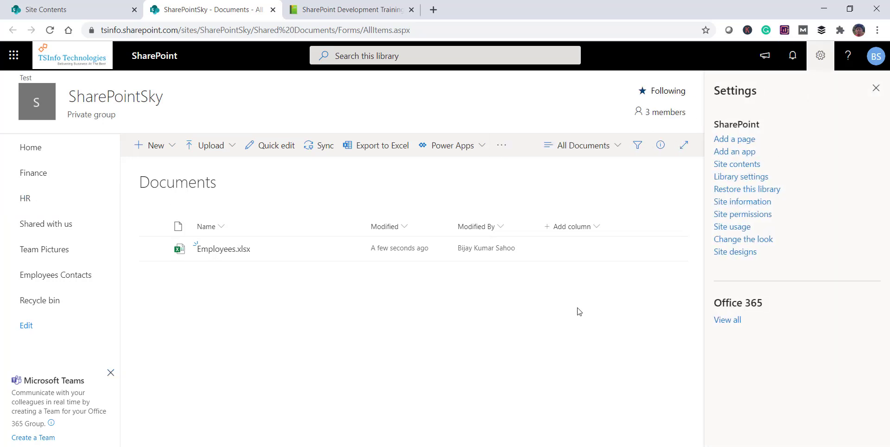
click(876, 89)
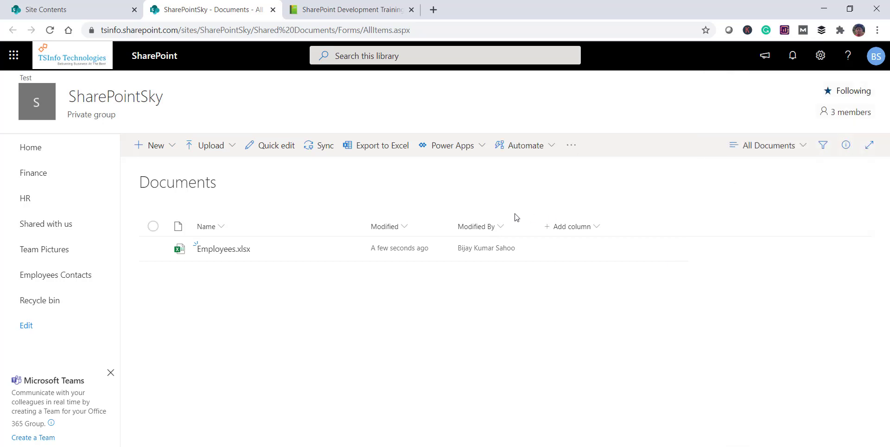
click(88, 151)
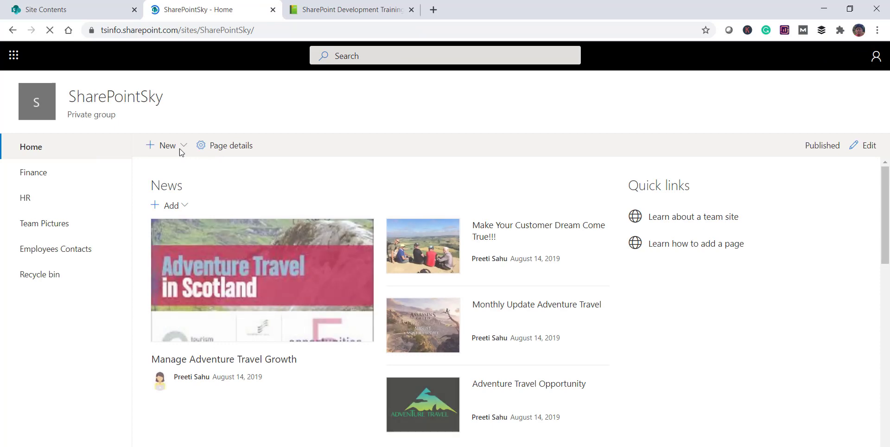
click(179, 147)
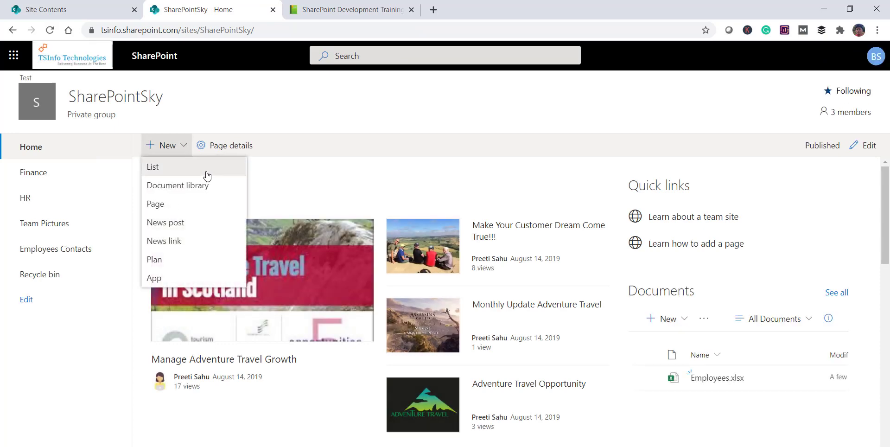
click(203, 168)
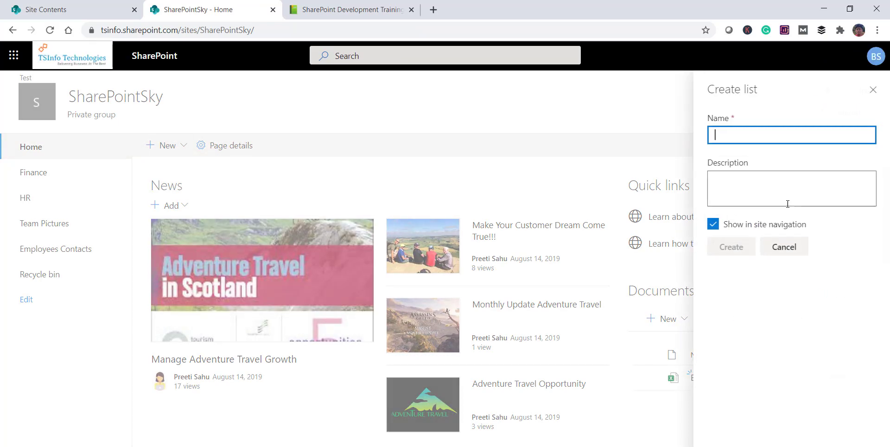
click(787, 250)
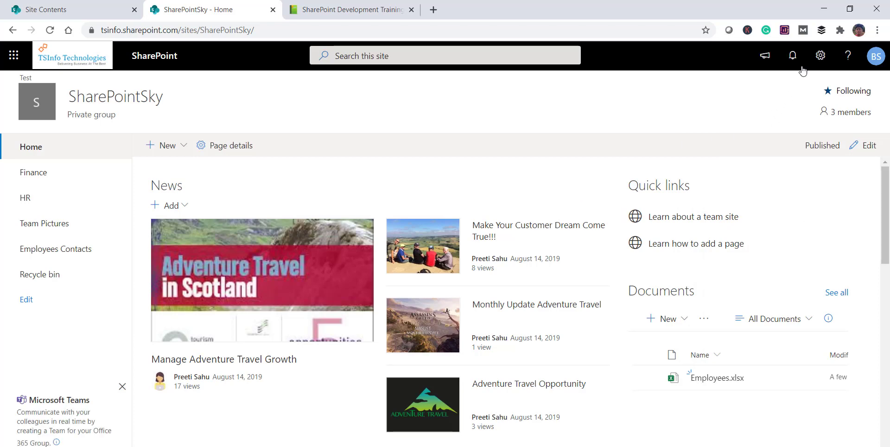
click(819, 67)
click(747, 167)
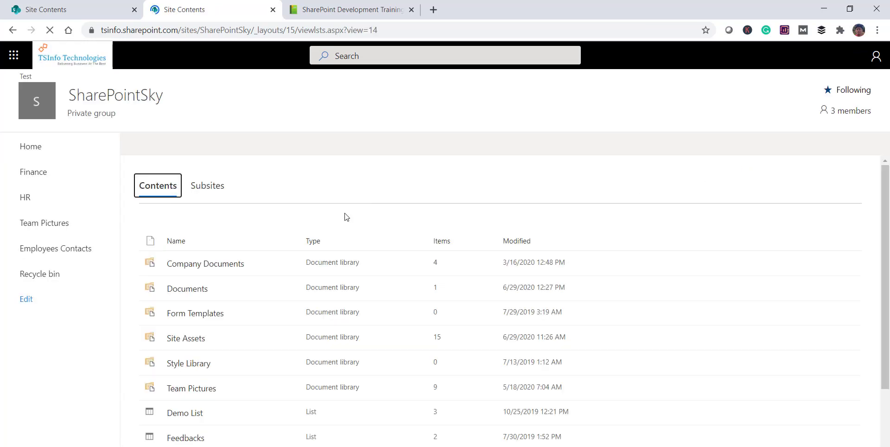
Start a new list From Excel and name it Employees
click(171, 146)
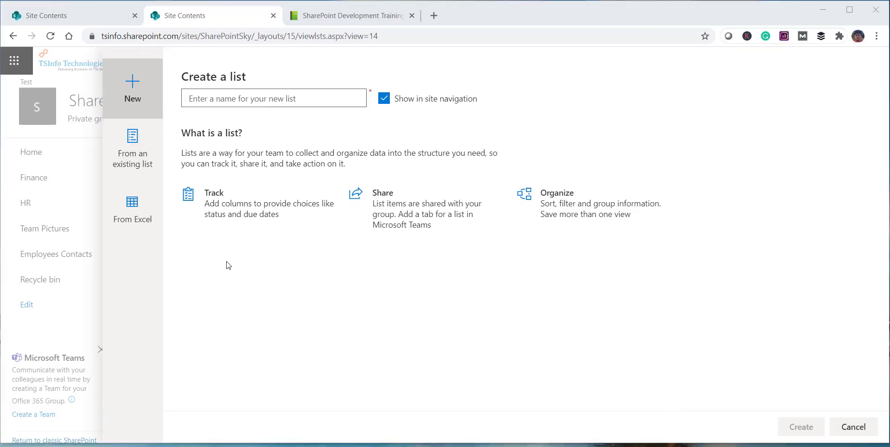
click(130, 221)
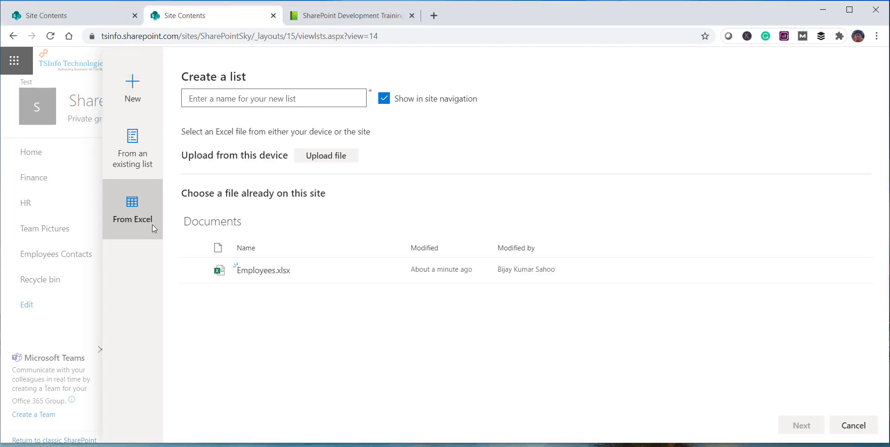
click(210, 97)
click(211, 121)
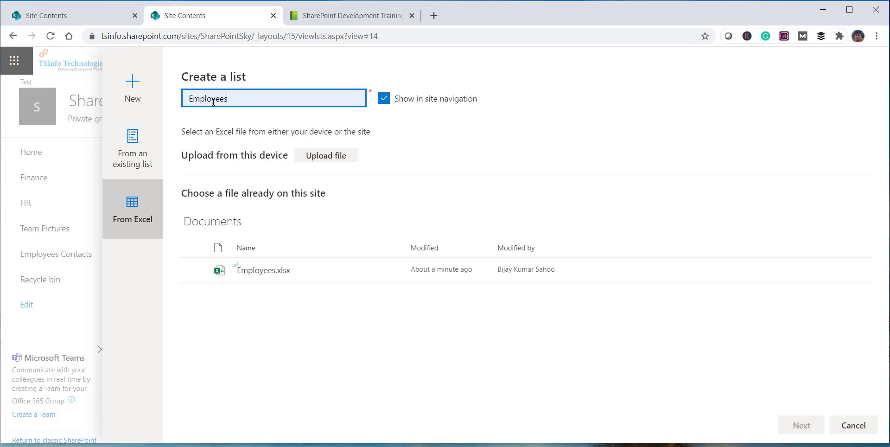
click(423, 143)
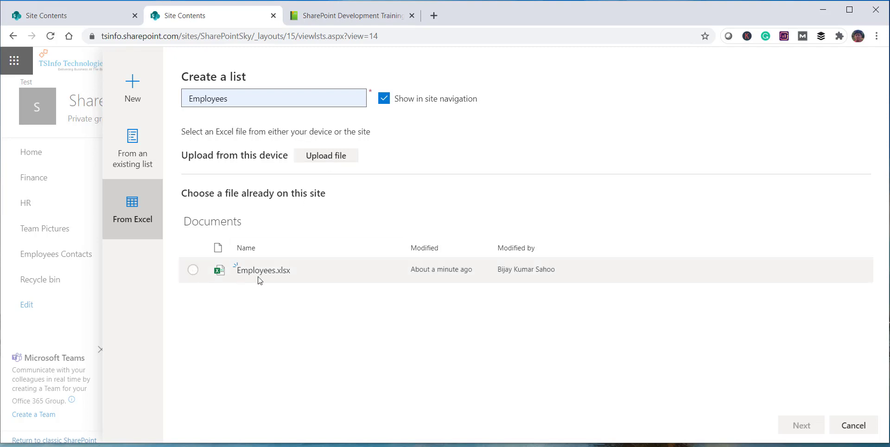
mouse_move(286, 278)
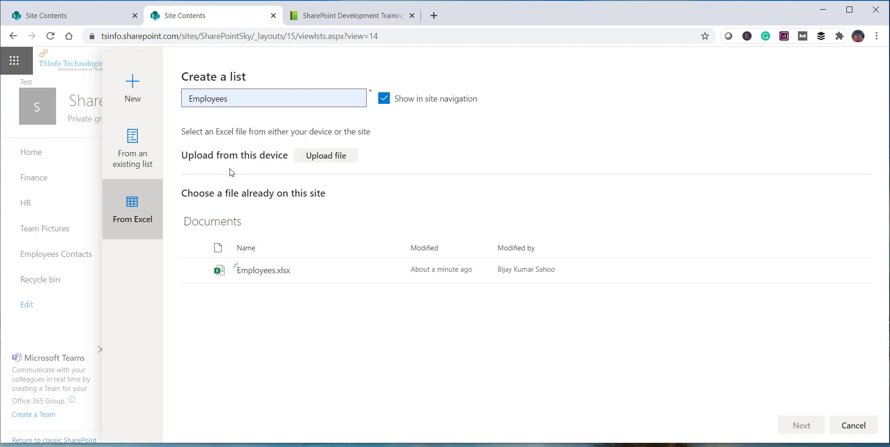
Upload Employees.xlsx from the Desktop as the source and keep the Emp table
click(312, 155)
click(135, 83)
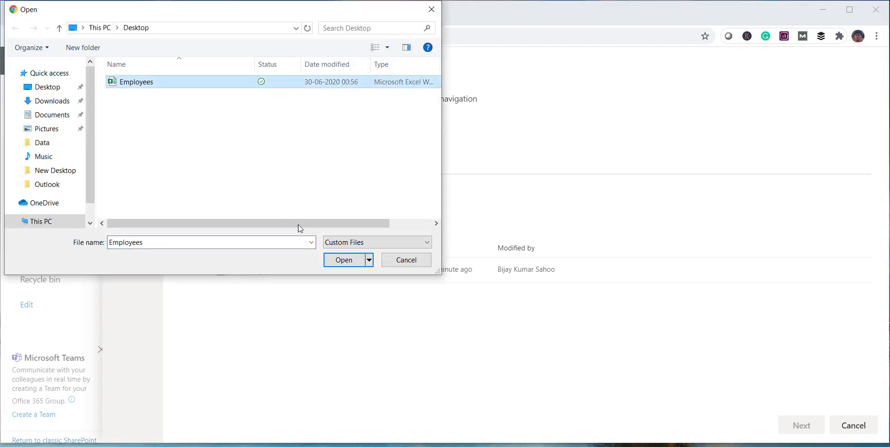
click(344, 260)
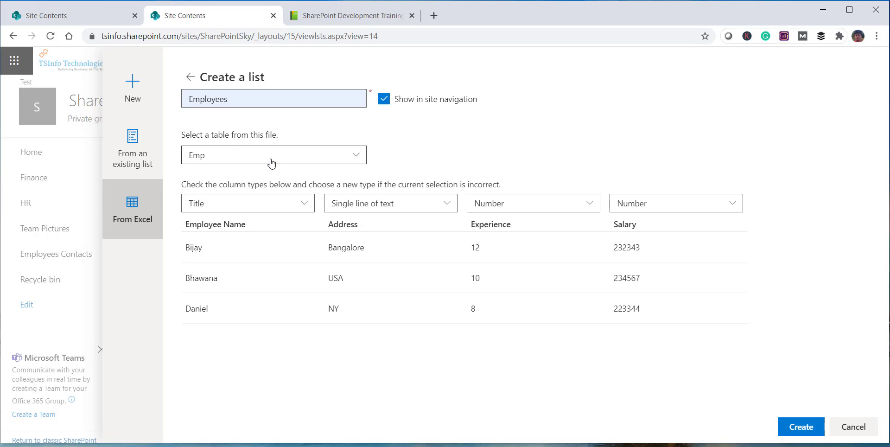
click(222, 158)
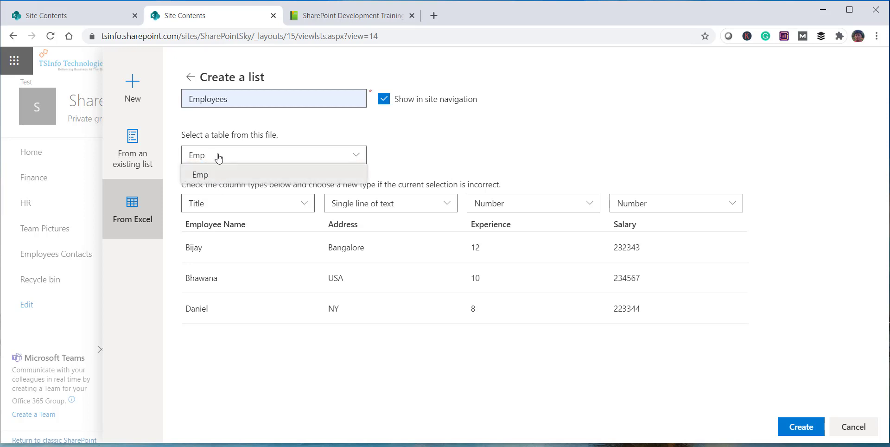
click(243, 162)
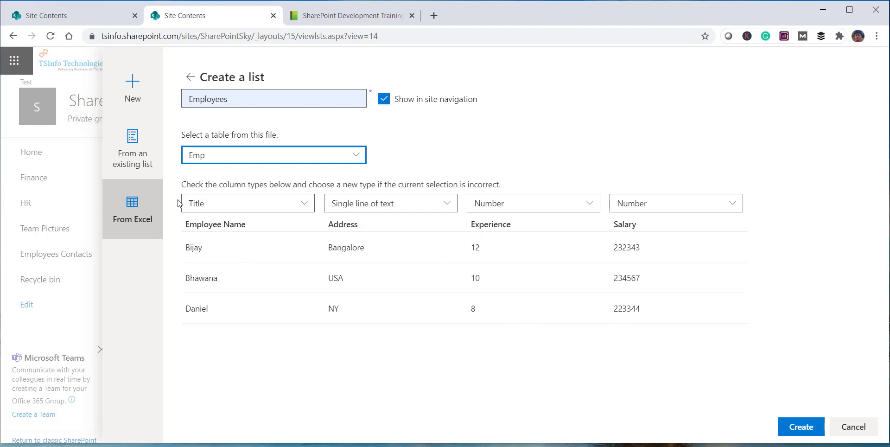
Set Address to Multiple lines of text, keep Employee Name as Title, and create the list
click(391, 208)
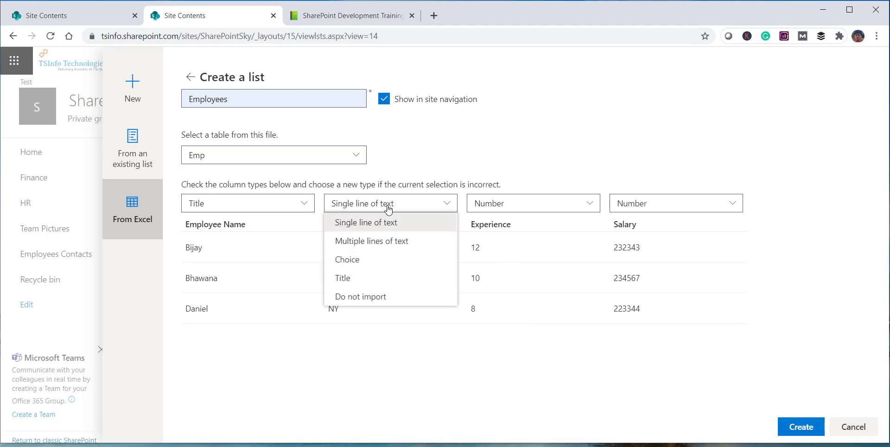
click(386, 241)
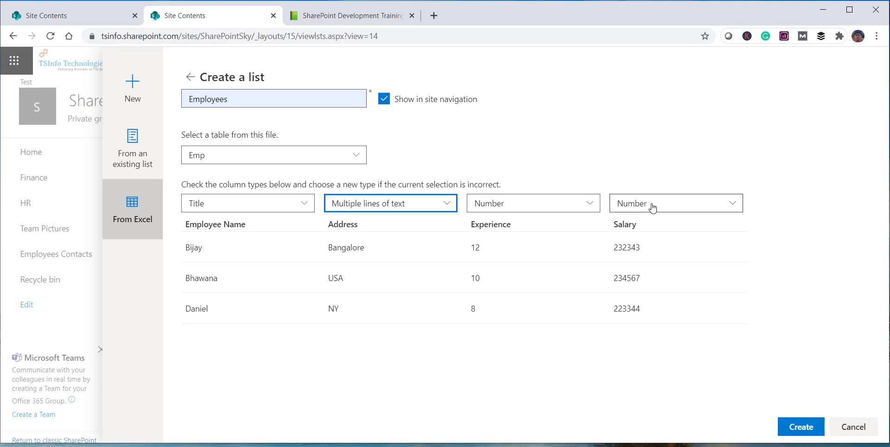
click(301, 203)
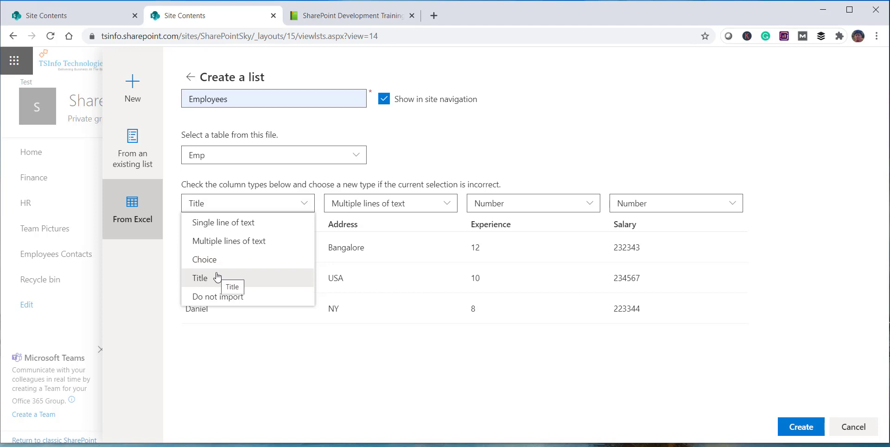
click(414, 163)
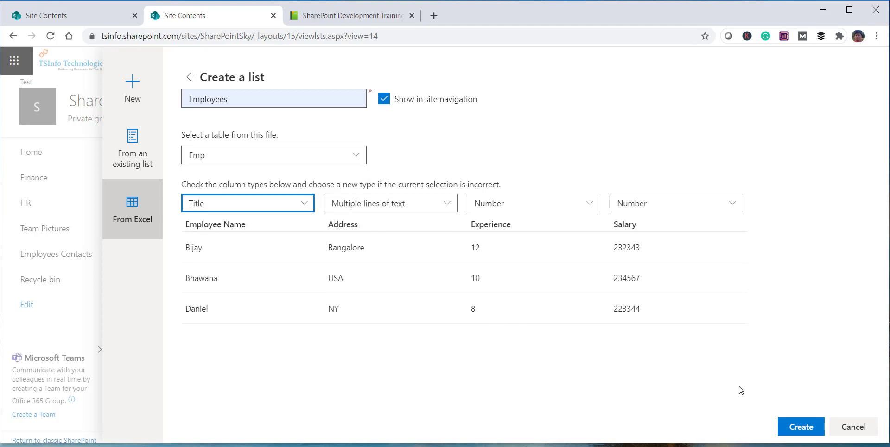
click(802, 426)
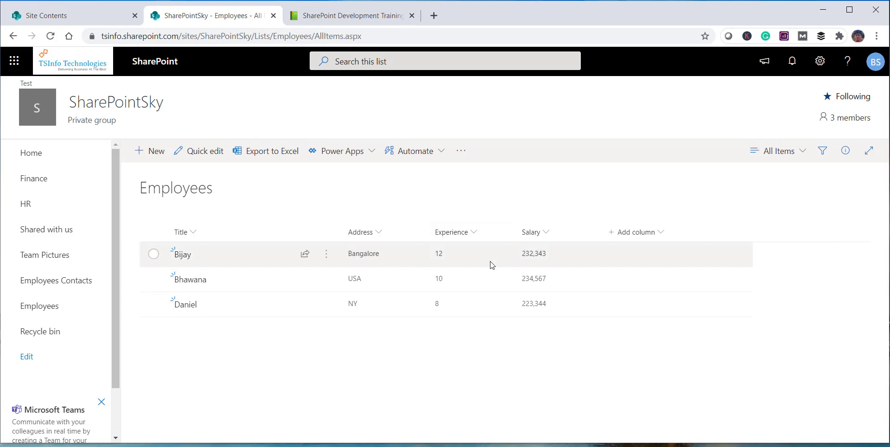
Close the Products workbook and return to Chrome on the SharePointSky home page
click(77, 158)
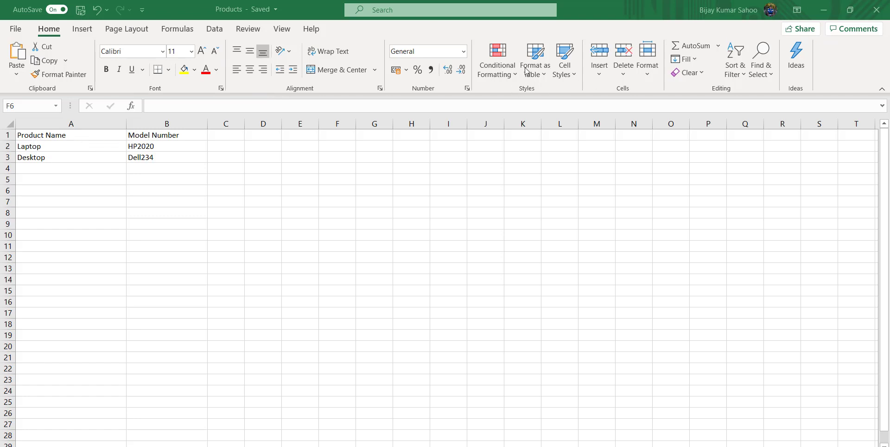
click(871, 12)
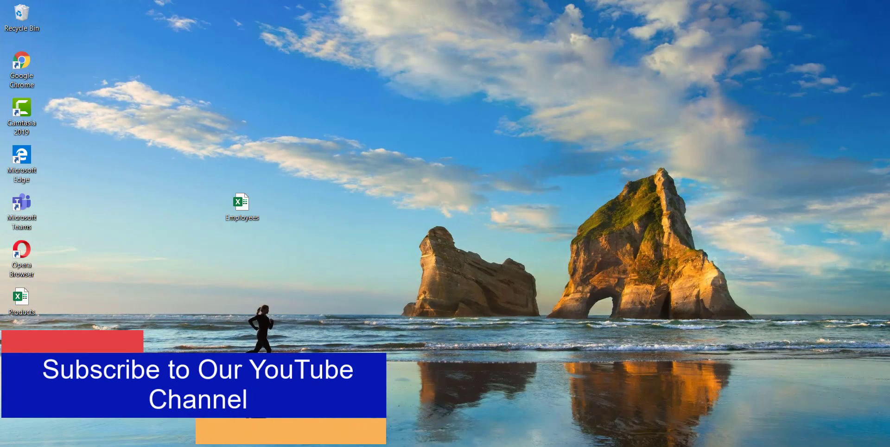
key(alt+Tab)
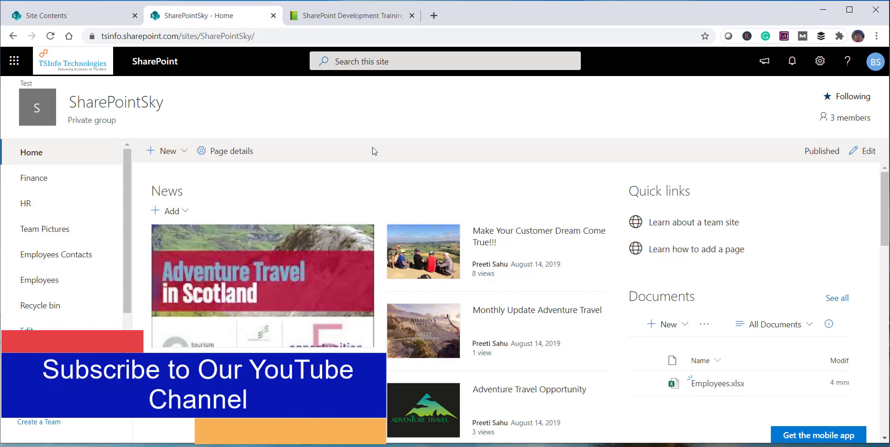
From Site contents, start a new list created from an Excel file
click(820, 61)
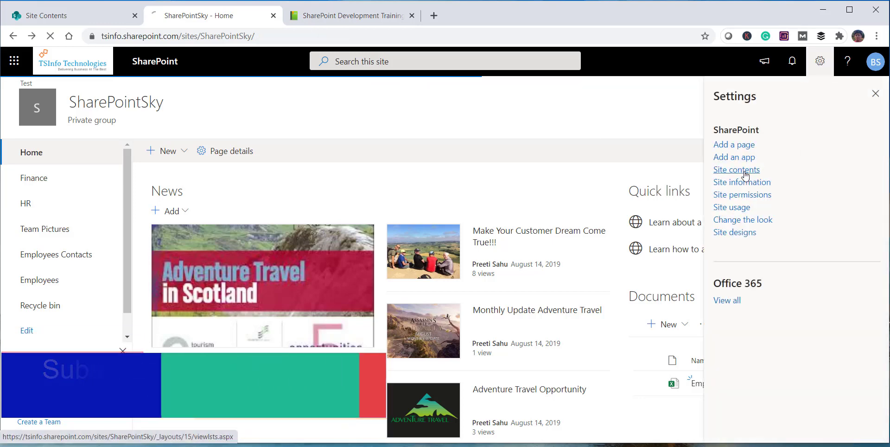
click(744, 173)
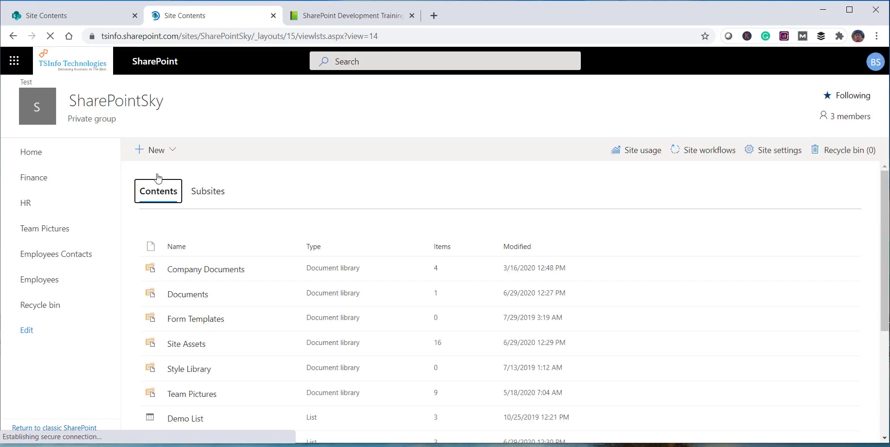
click(173, 151)
click(164, 174)
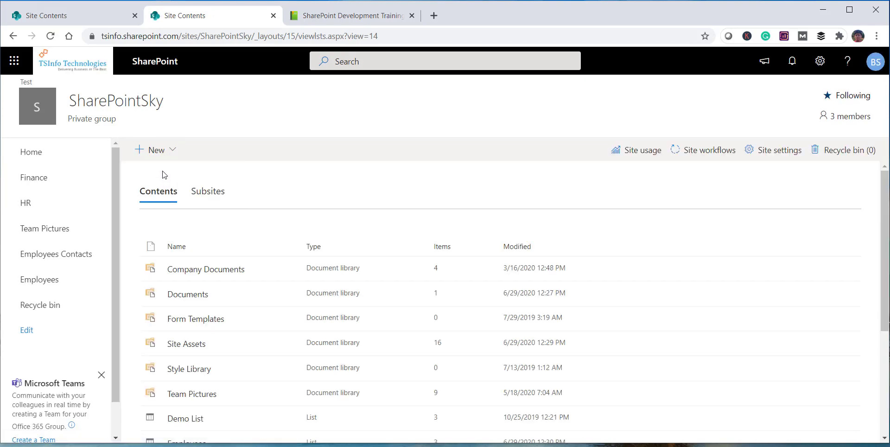
click(142, 207)
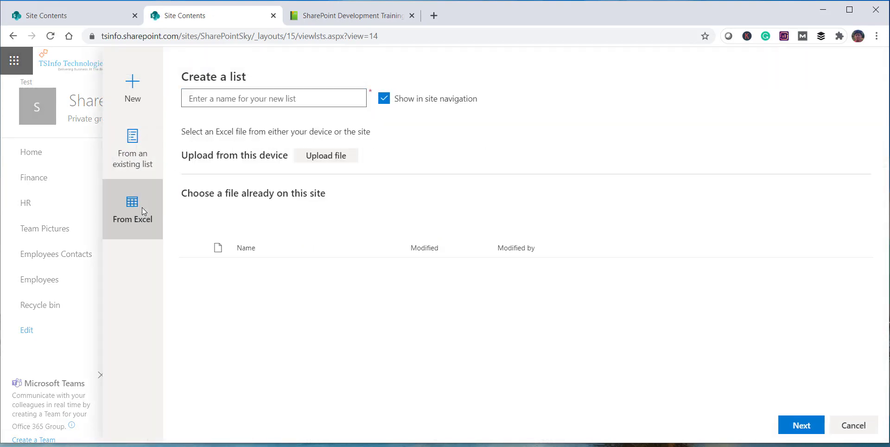
Name the new list Products and upload the Products workbook from this computer
click(246, 103)
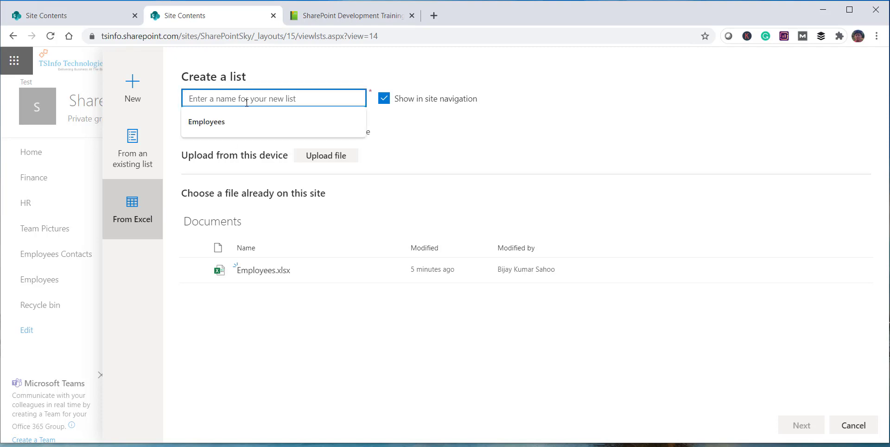
text(Products)
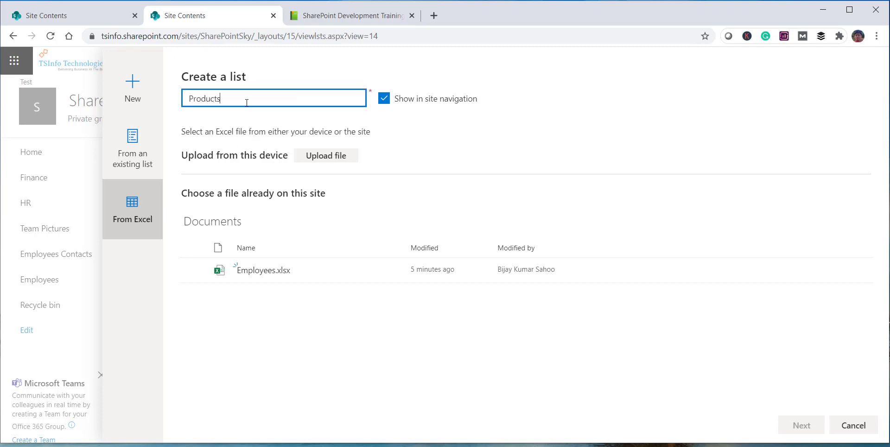
click(325, 158)
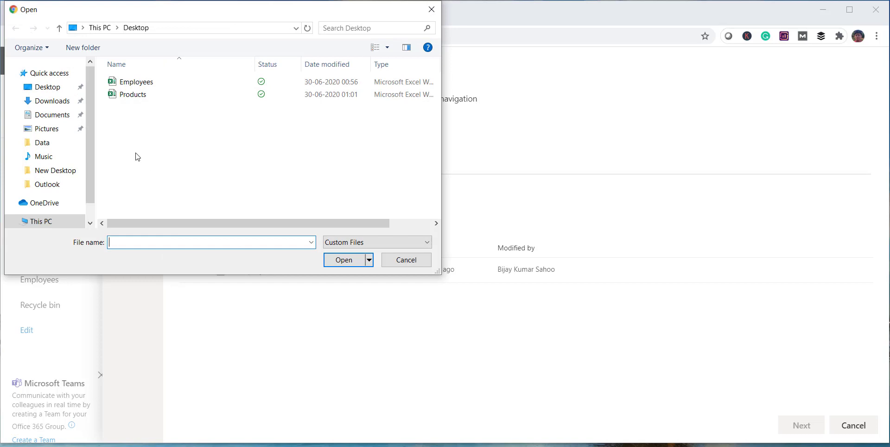
click(128, 95)
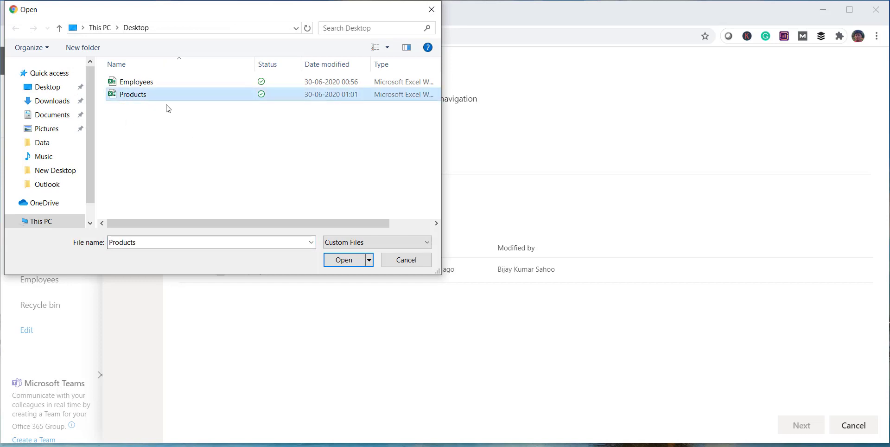
click(352, 261)
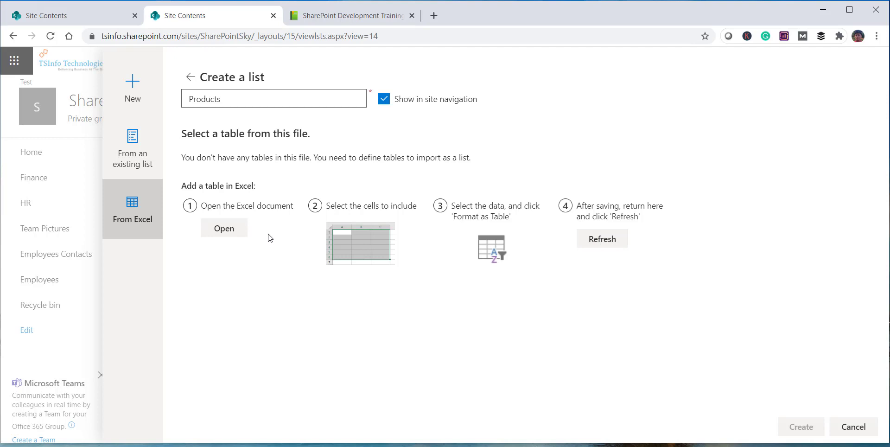
In the Products workbook, format A1:B3 as a light-style table with headers
click(224, 227)
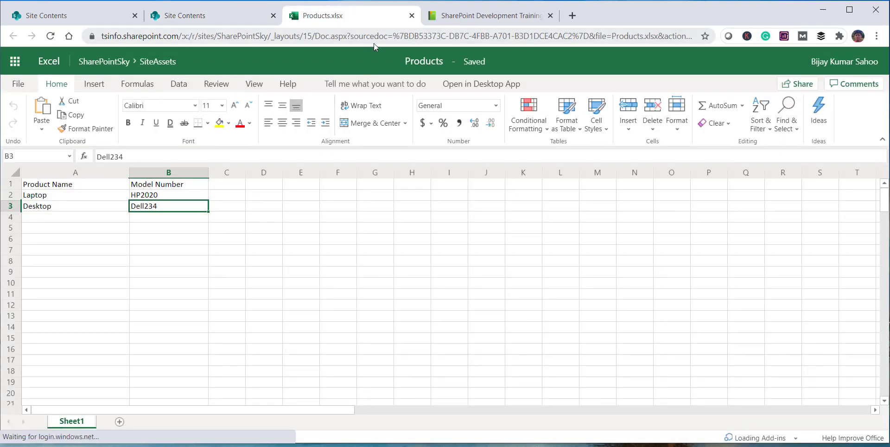
click(53, 183)
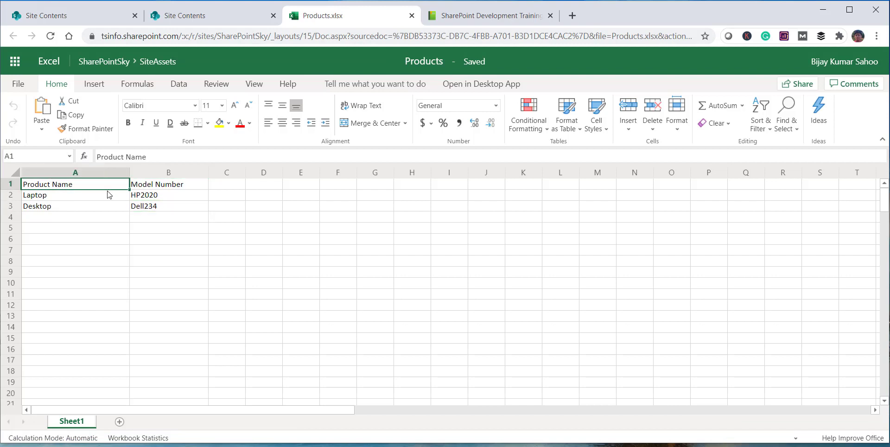
shift+click(167, 207)
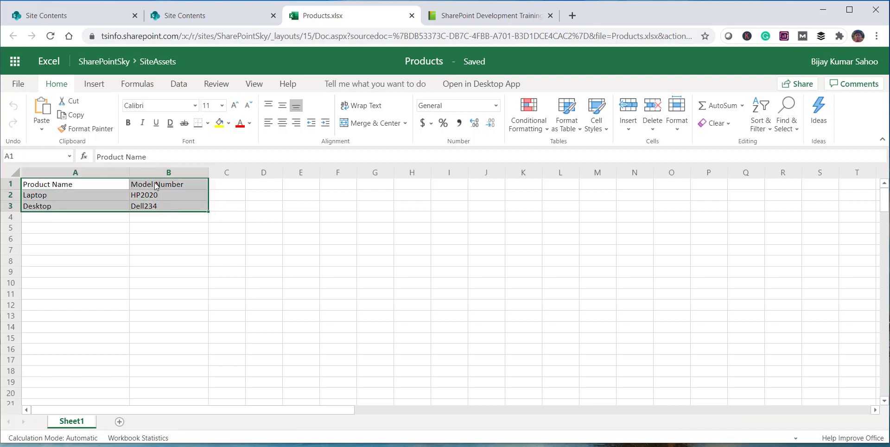
click(573, 134)
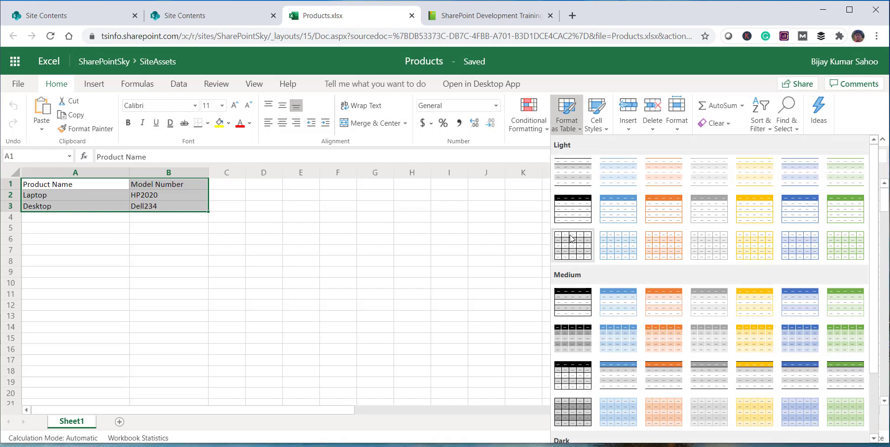
click(571, 239)
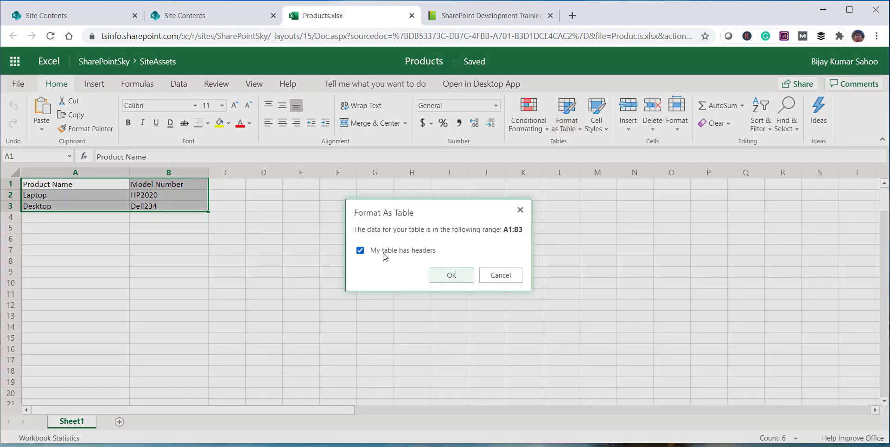
click(444, 273)
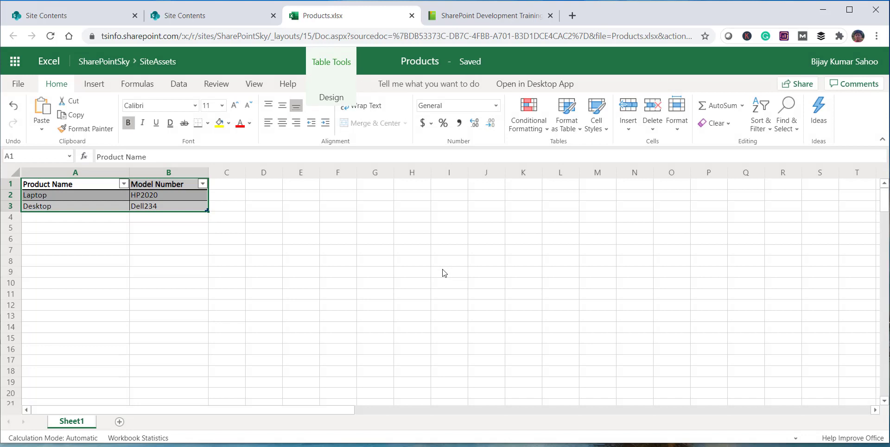
Close the Products.xlsx workbook tab to return to the Create a list page
click(235, 21)
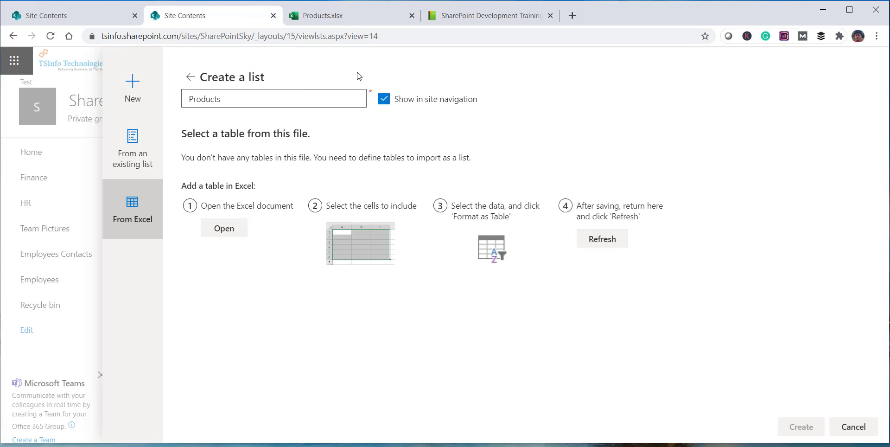
click(343, 17)
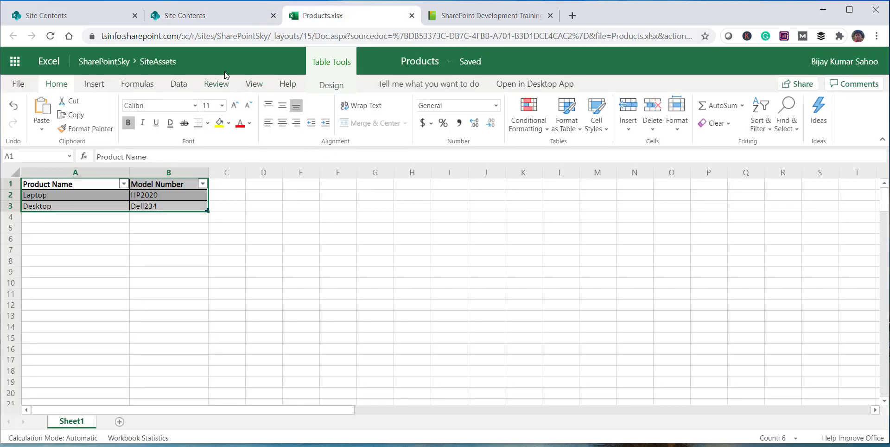
click(411, 15)
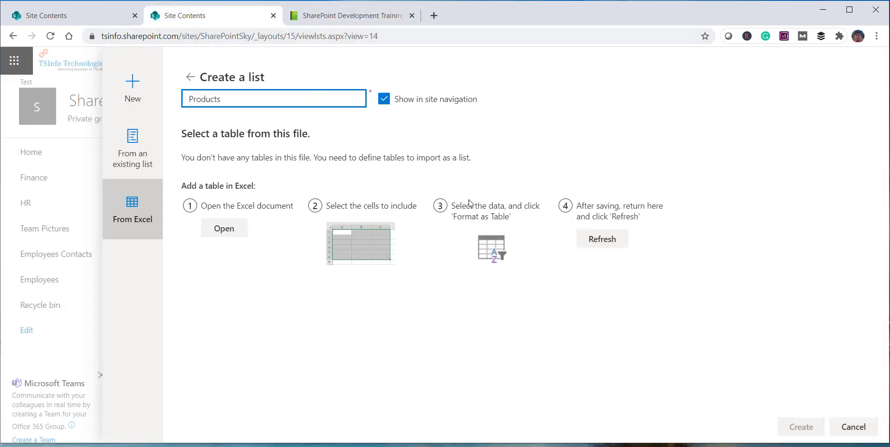
Refresh to pick up Table1 and create the Products list with Product Name and Model Number columns
click(603, 243)
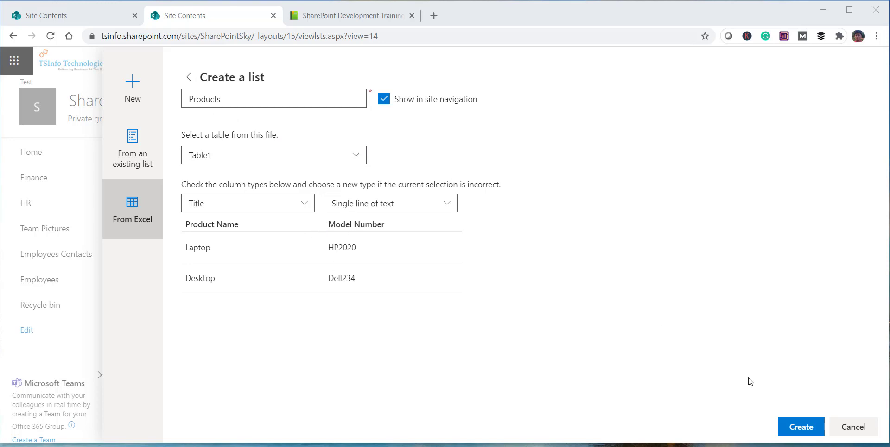
click(801, 426)
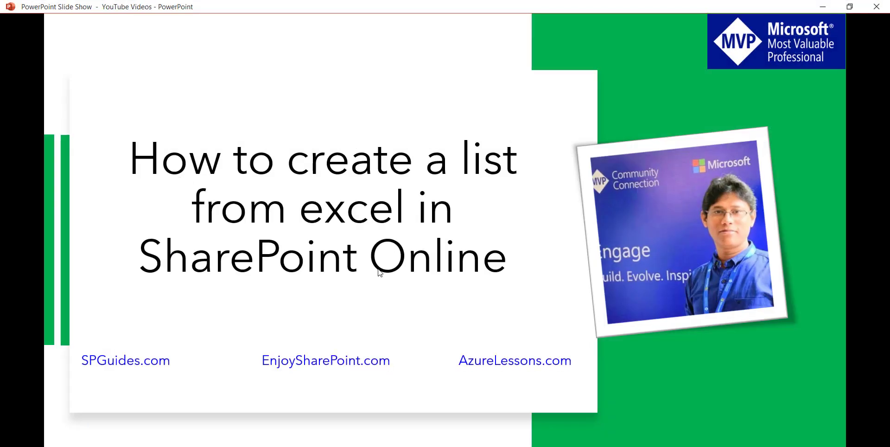
Advance the slide show twice, past the employee table slide to 'Follow us in Social Networks'
click(379, 273)
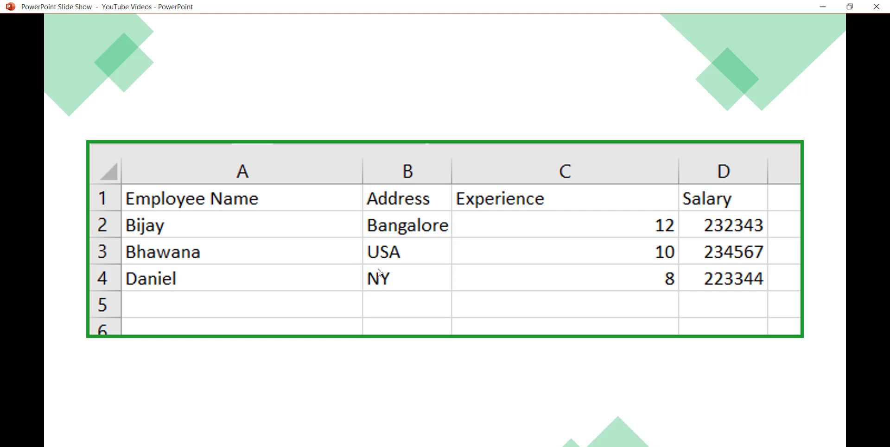
click(379, 272)
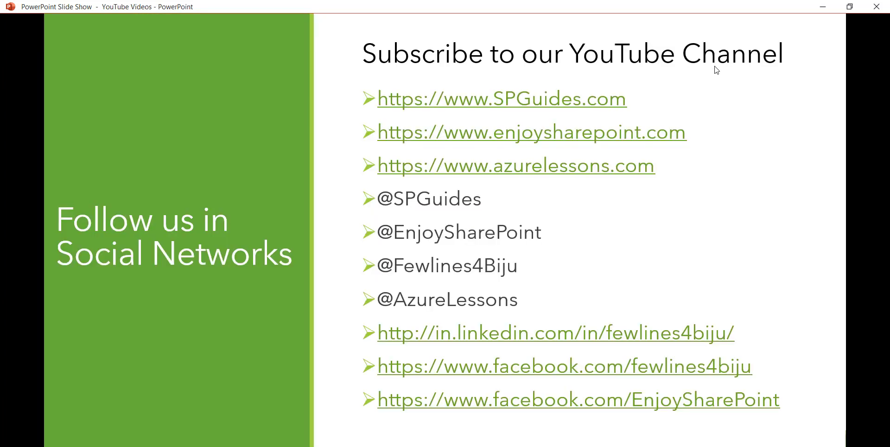